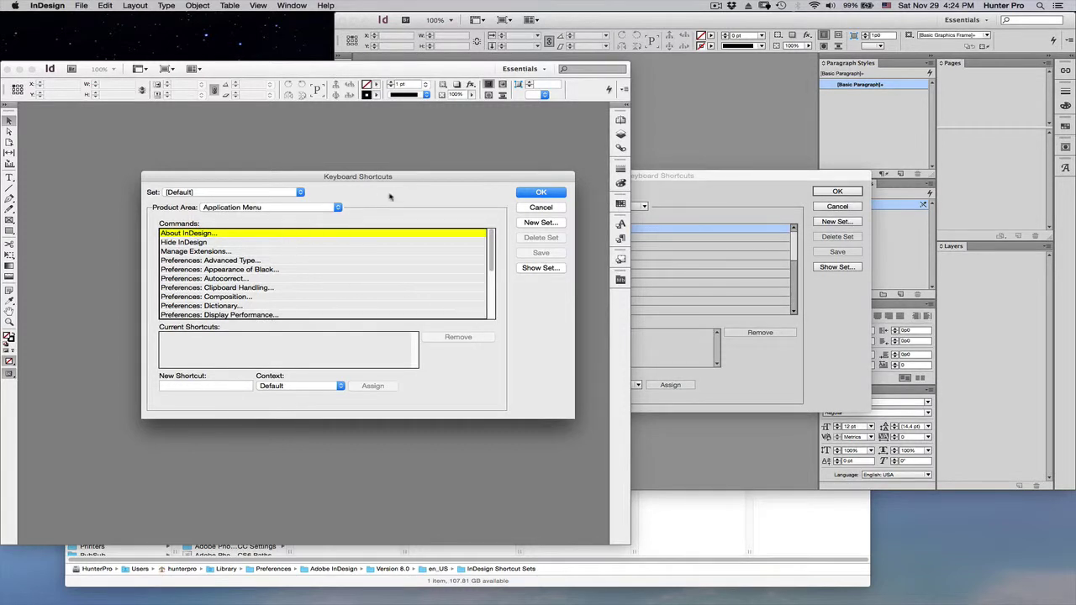
Begin a new shortcut set named 'Custo' based on [Default], then cancel it
{"action": "left_click", "coordinate": [105, 6]}
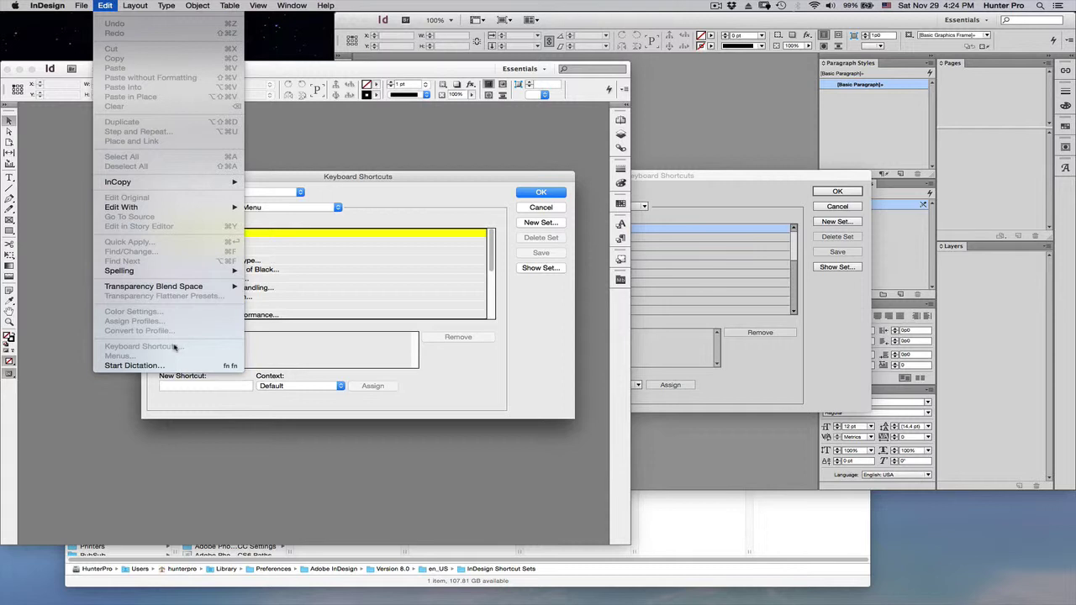
{"action": "left_click", "coordinate": [262, 355]}
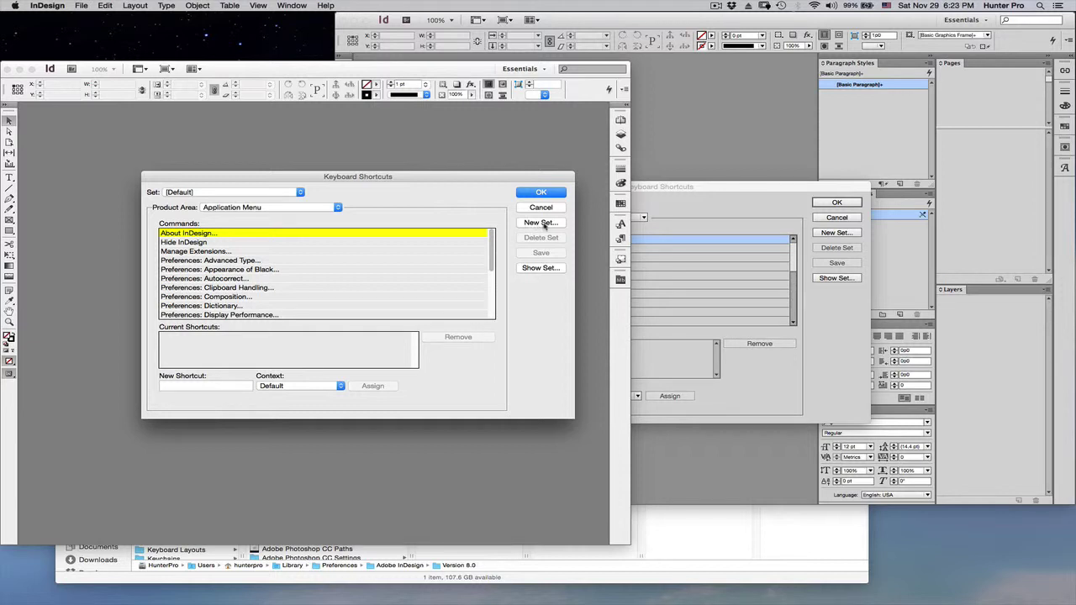
{"action": "left_click", "coordinate": [544, 224]}
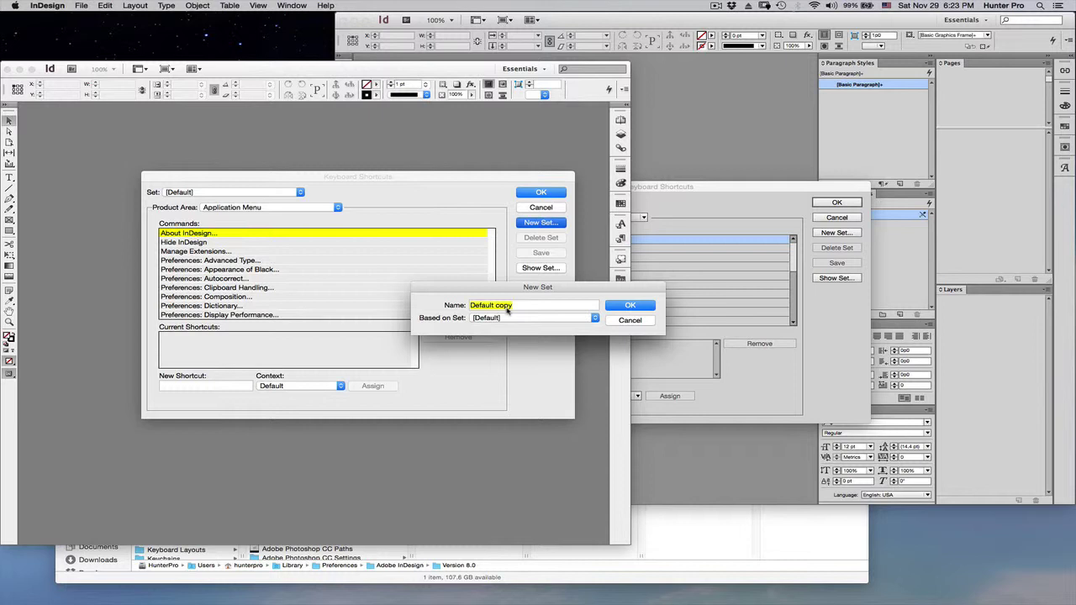
{"action": "type", "text": "Custo"}
{"action": "left_click", "coordinate": [594, 318]}
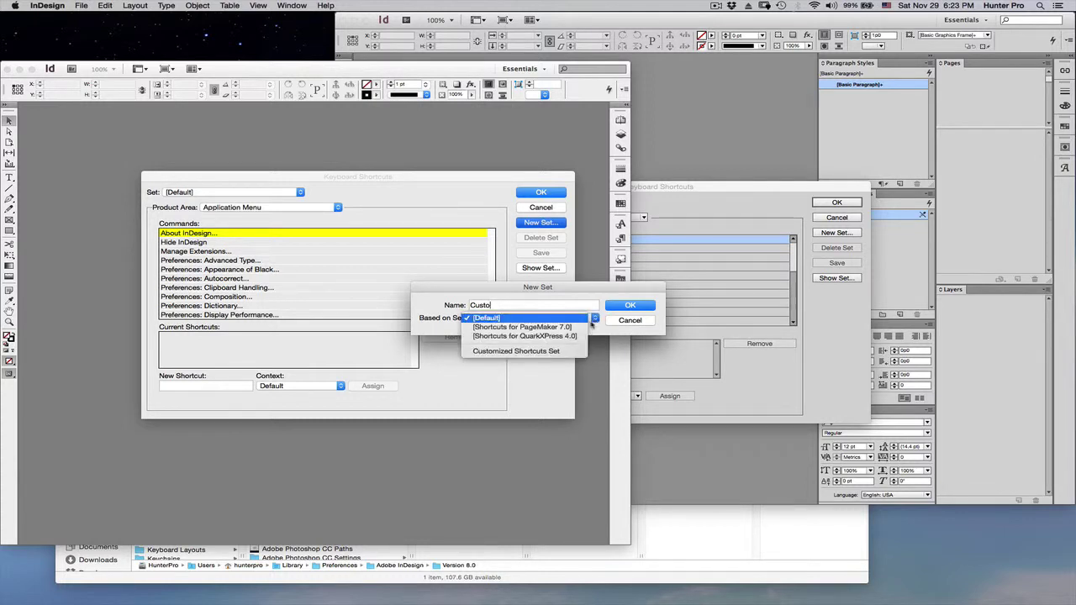
{"action": "left_click", "coordinate": [567, 301]}
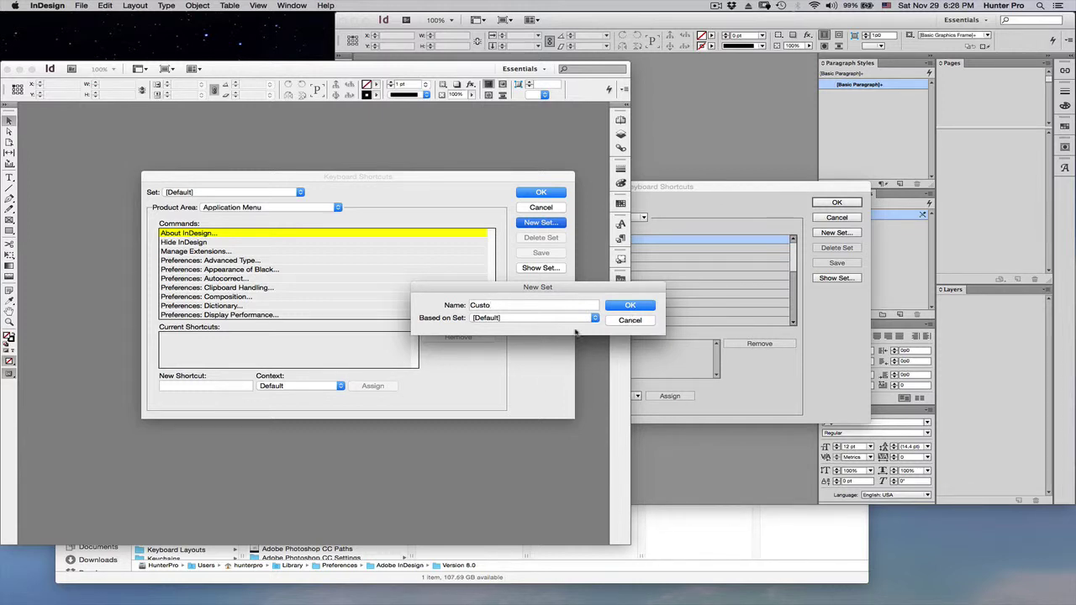
{"action": "left_click", "coordinate": [629, 320]}
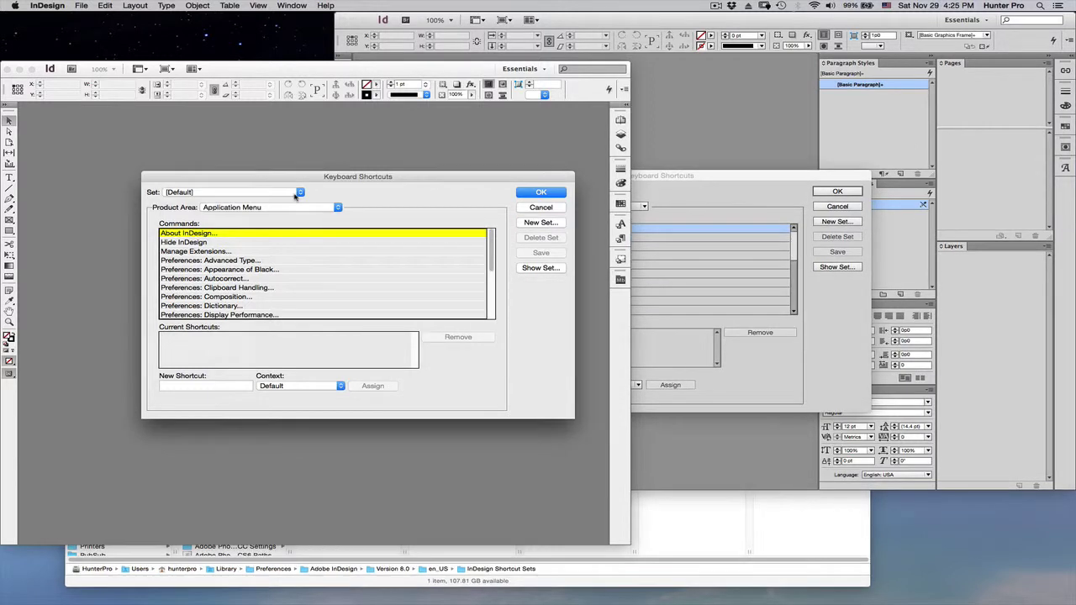
Switch the Set to Customized Shortcuts Set and select Preferences: Autocorrect... to show its Ctrl+' shortcut
{"action": "left_click", "coordinate": [269, 192]}
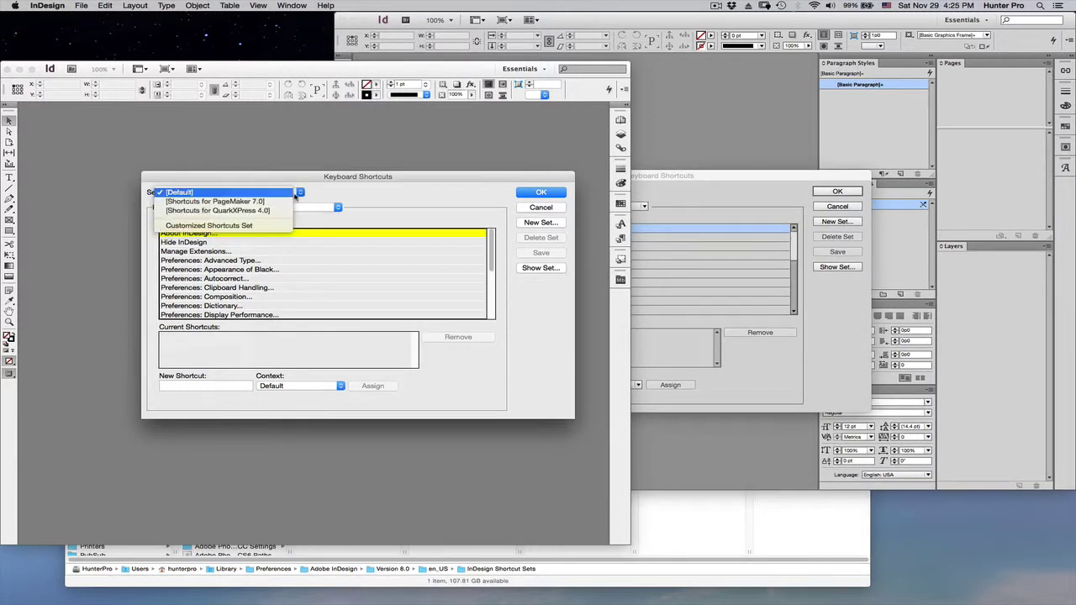
{"action": "left_click", "coordinate": [275, 229]}
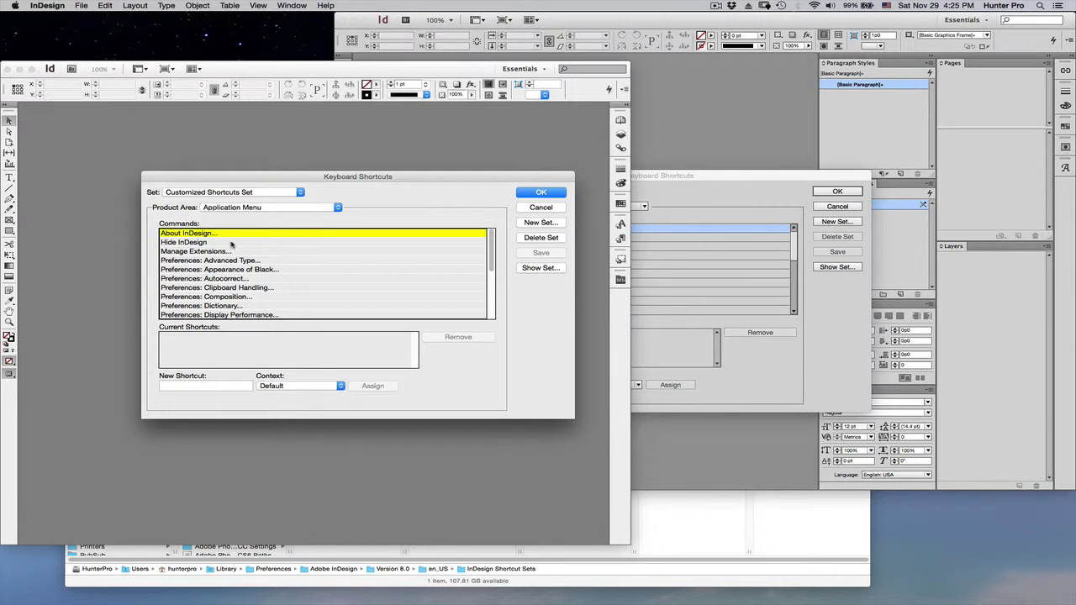
{"action": "left_click", "coordinate": [269, 278]}
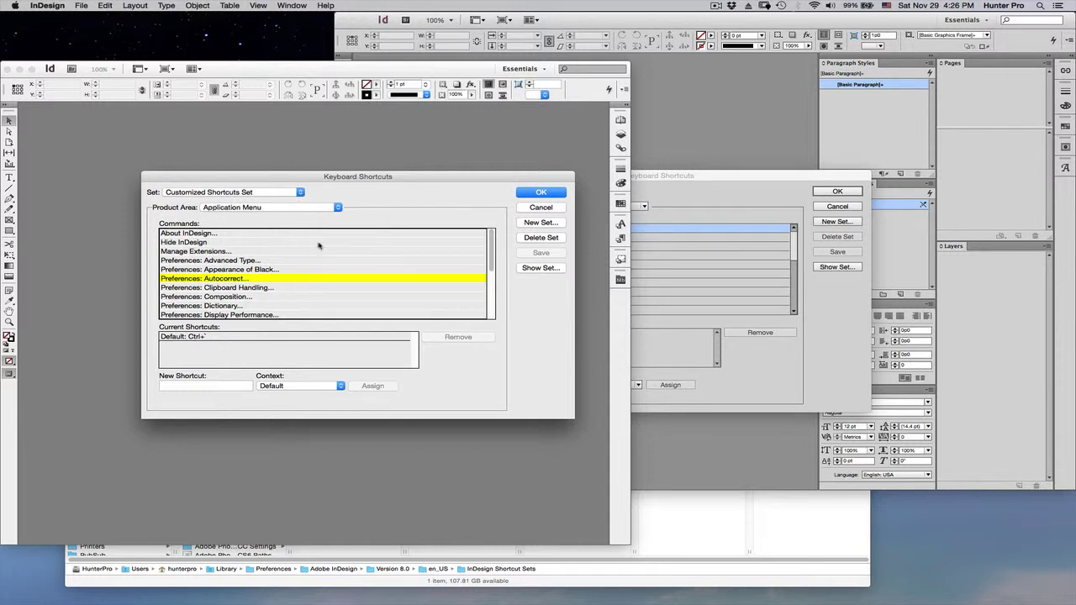
In the CC window, select Preferences: Autocorrect... and confirm the Set list offers only [Default]
{"action": "left_click", "coordinate": [718, 180]}
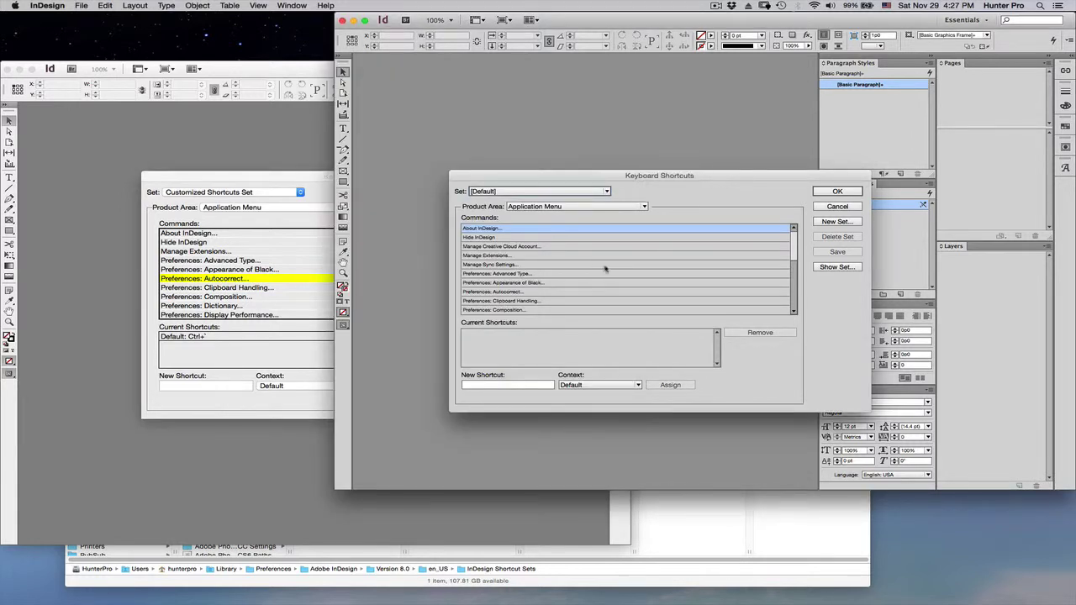
{"action": "left_click", "coordinate": [521, 292]}
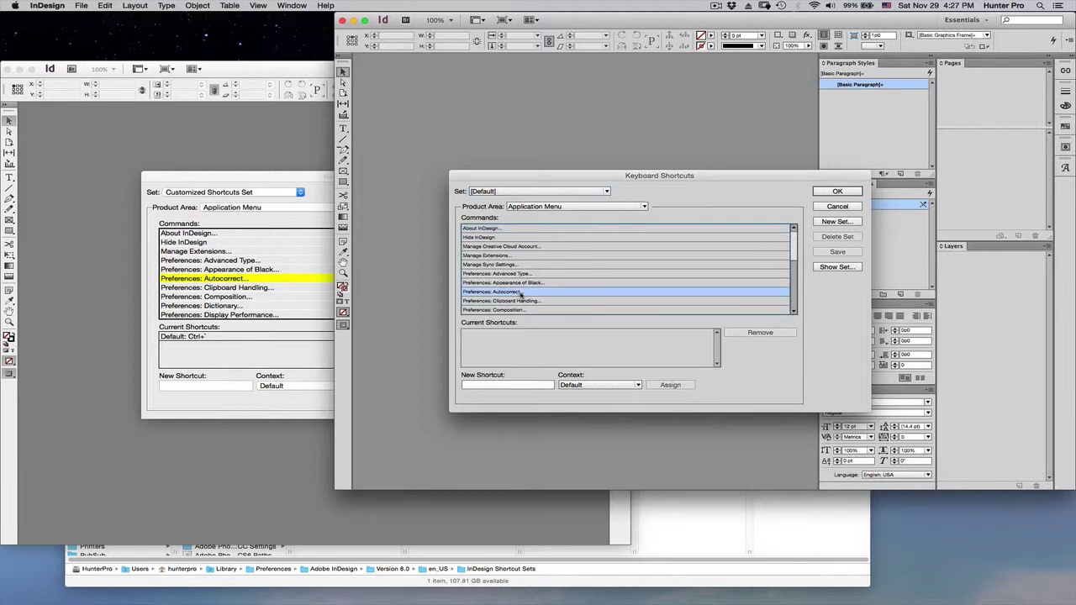
{"action": "left_click", "coordinate": [606, 192]}
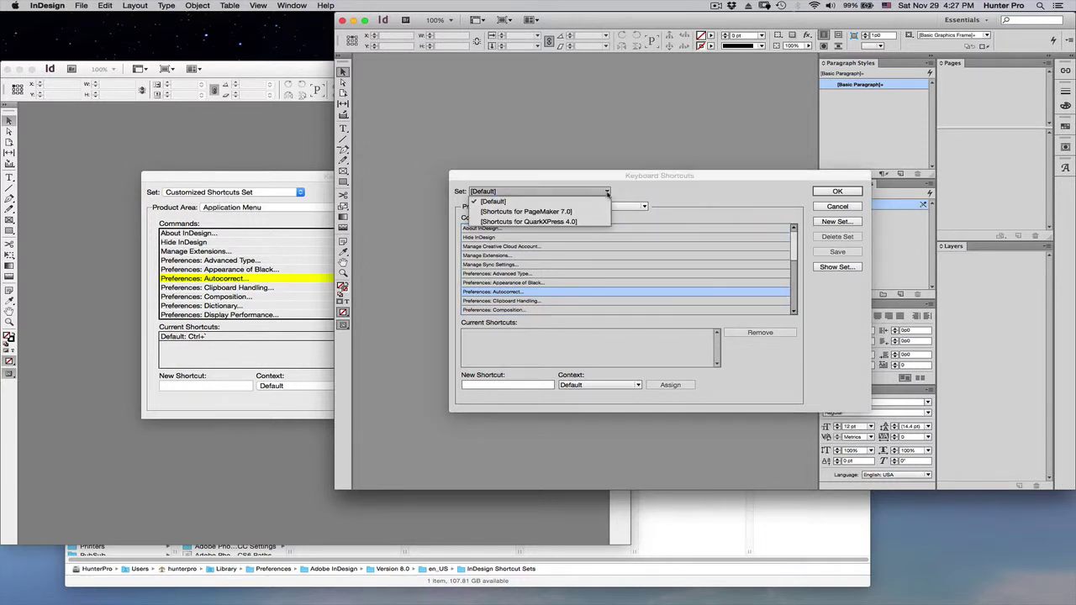
{"action": "left_click", "coordinate": [660, 198]}
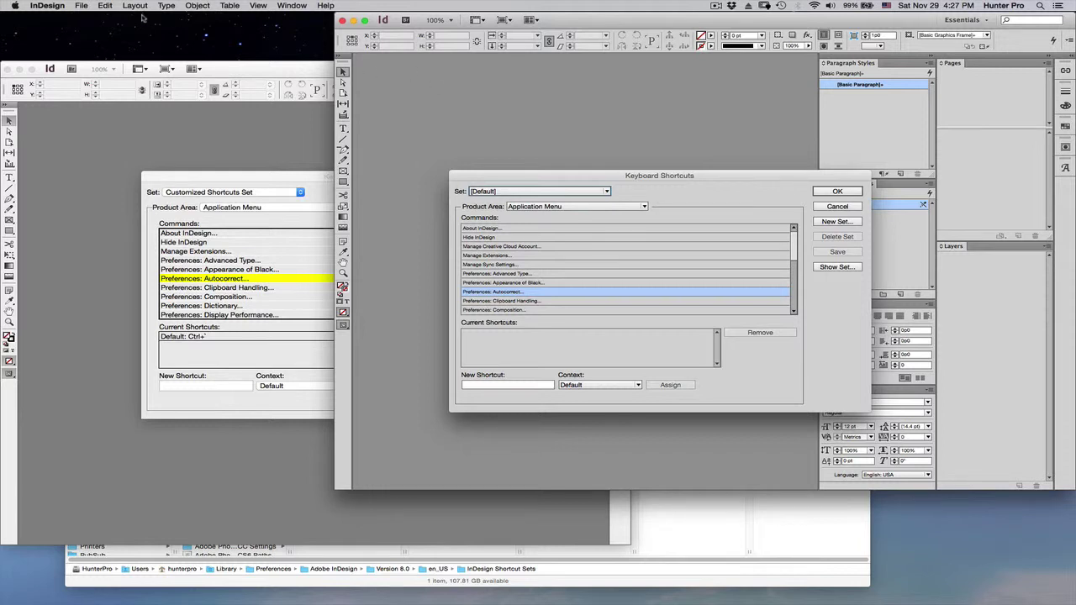
Cancel the CC Keyboard Shortcuts dialog and quit InDesign CC
{"action": "left_click", "coordinate": [39, 6]}
{"action": "left_click", "coordinate": [778, 250]}
{"action": "left_click", "coordinate": [830, 207]}
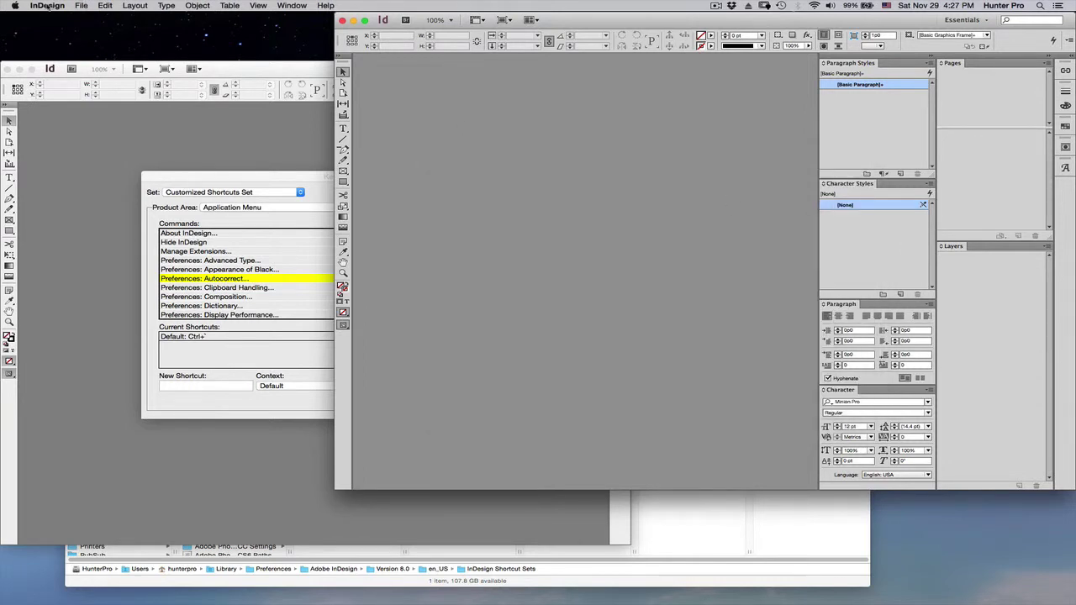
{"action": "left_click", "coordinate": [48, 6]}
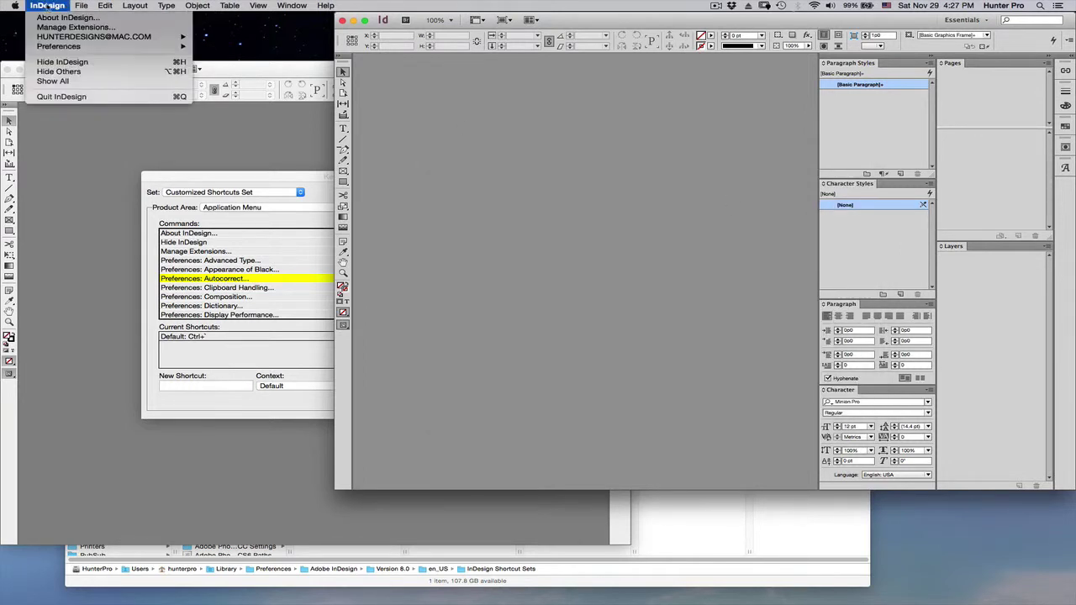
{"action": "left_click", "coordinate": [74, 97]}
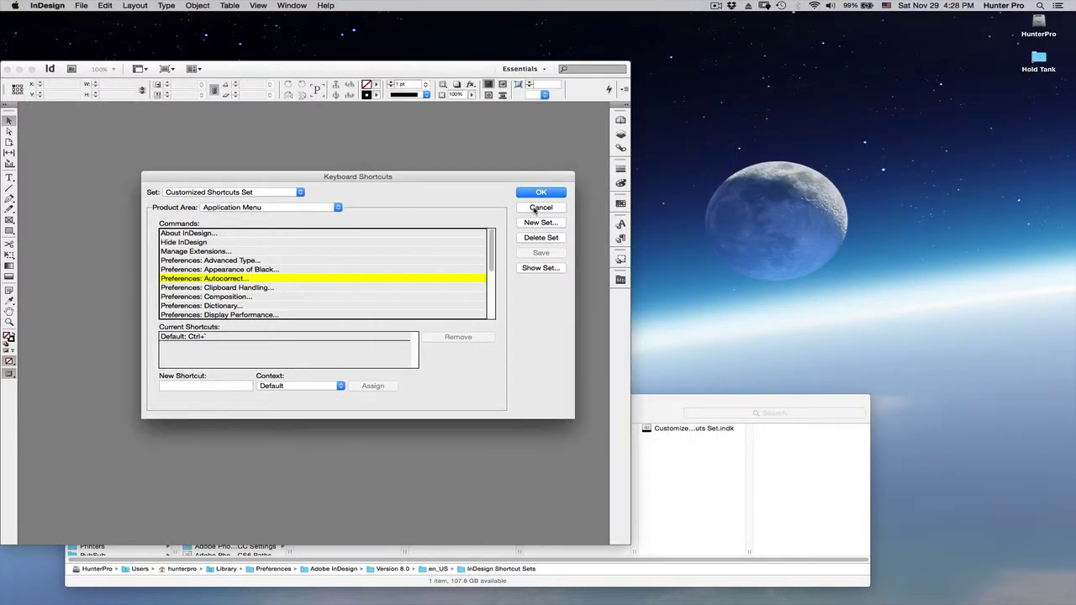
Copy Customized Shortcuts Set.indk from Finder's Version 8.0/en_US/InDesign Shortcut Sets folder
{"action": "left_click", "coordinate": [656, 407]}
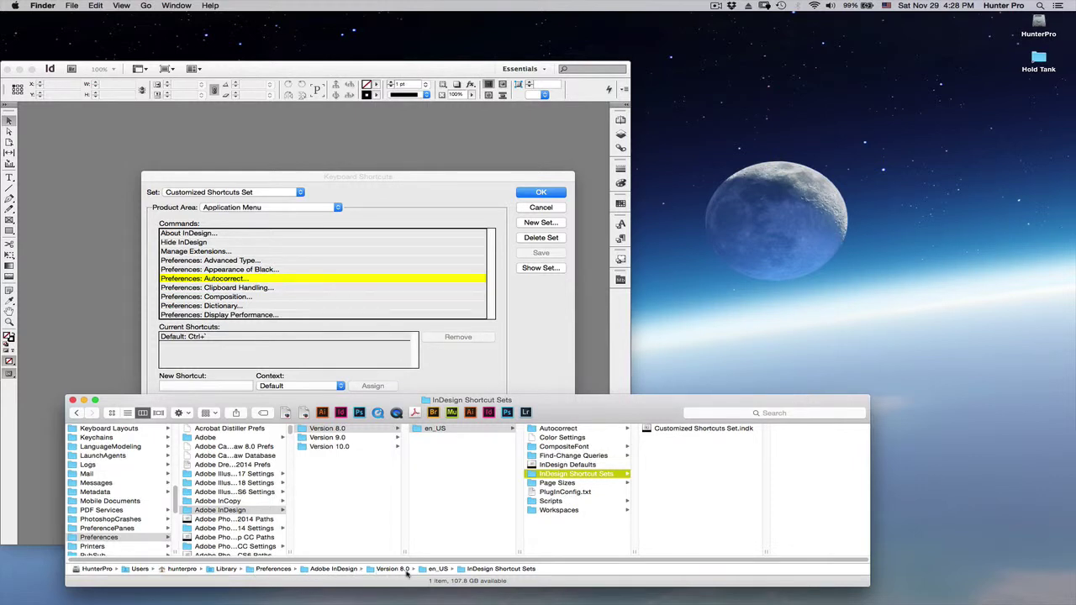
{"action": "left_click", "coordinate": [325, 428]}
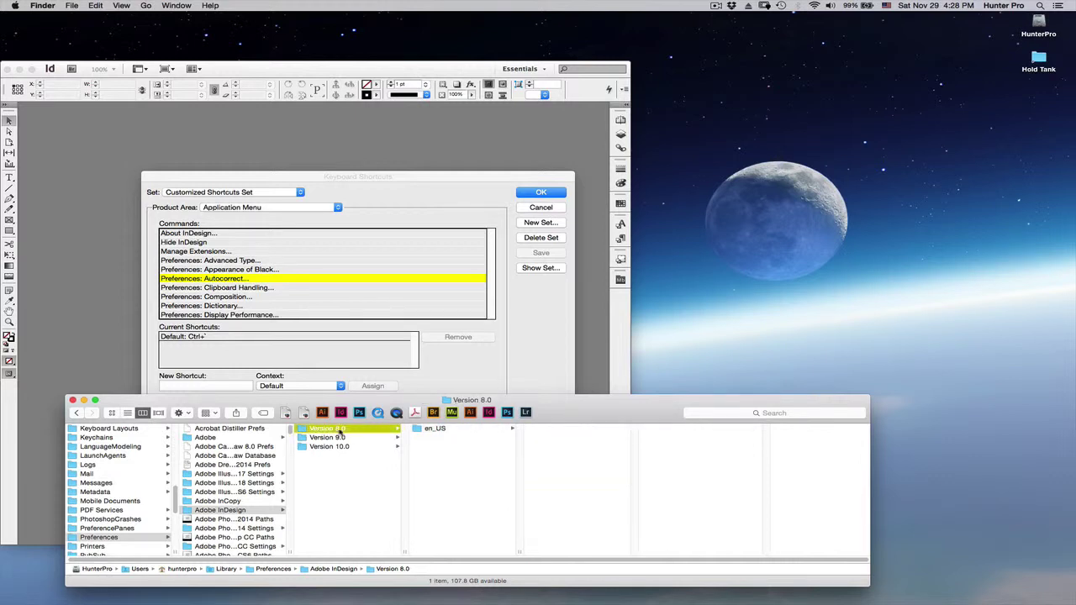
{"action": "left_click", "coordinate": [422, 432]}
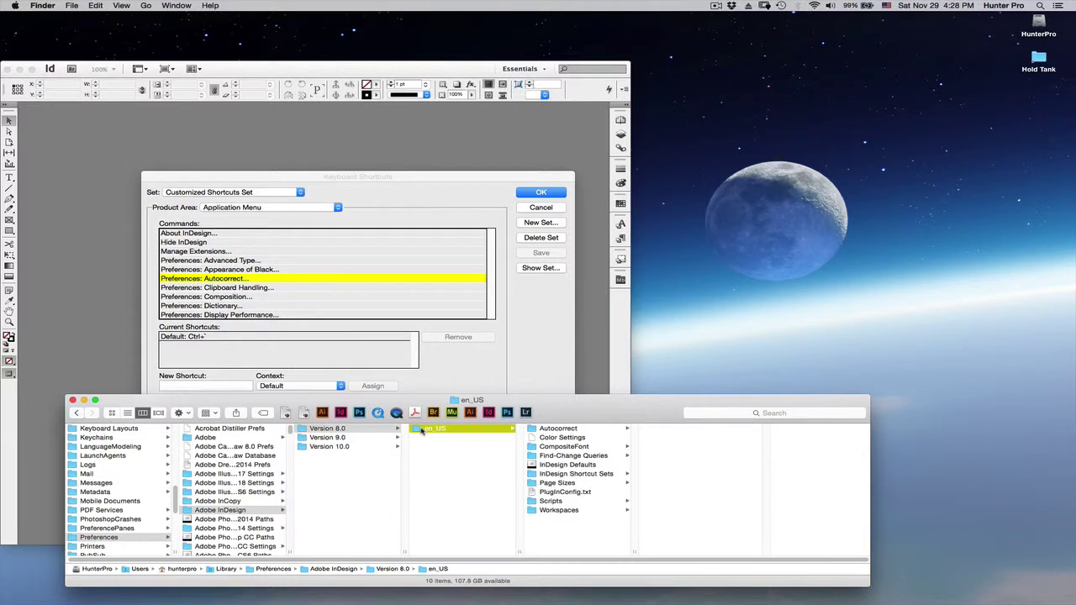
{"action": "left_click", "coordinate": [548, 473]}
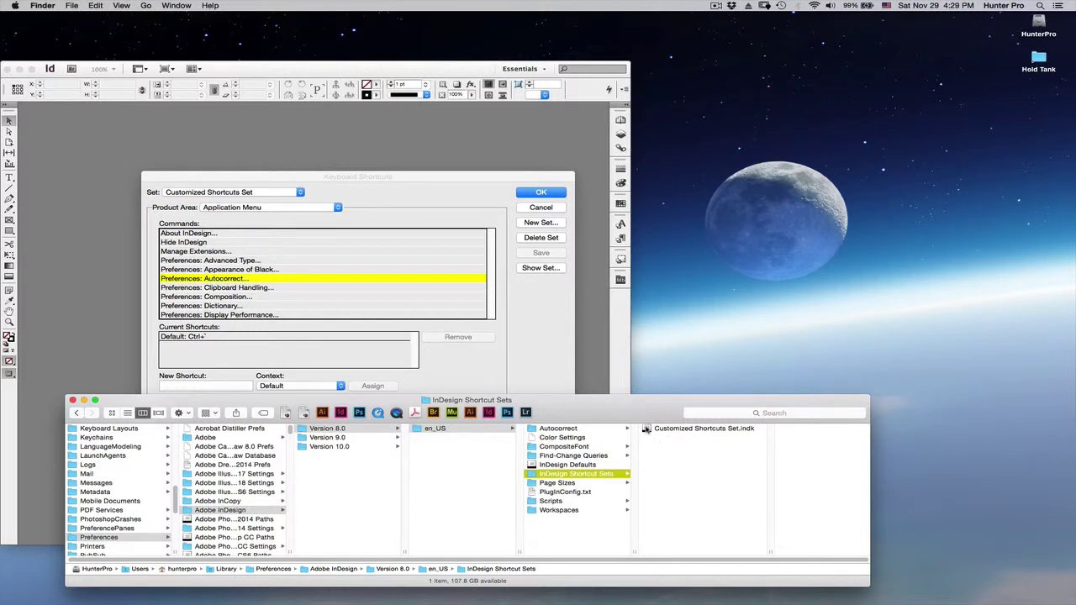
{"action": "right_click", "coordinate": [645, 428]}
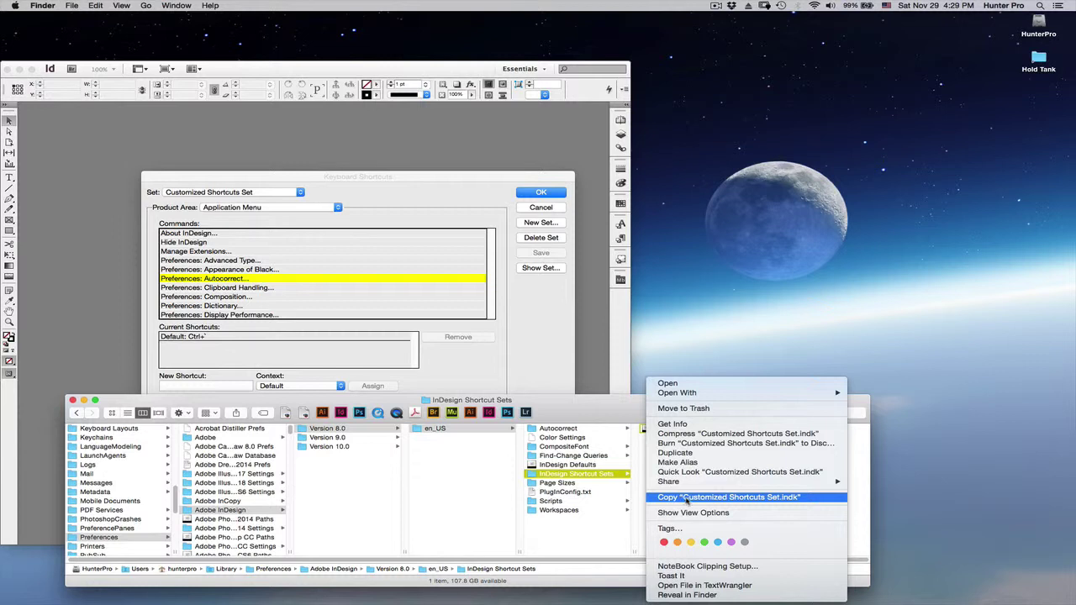
{"action": "left_click", "coordinate": [687, 497]}
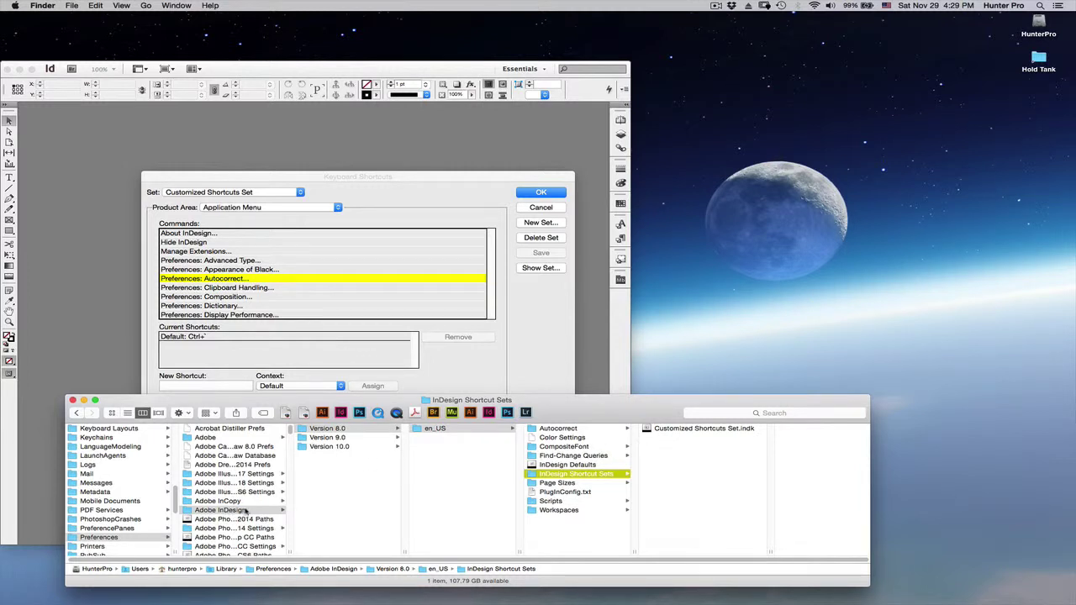
Paste Customized Shortcuts Set.indk into Version 10.0/en_US/InDesign Shortcut Sets and widen the column to show its name
{"action": "left_click", "coordinate": [353, 430]}
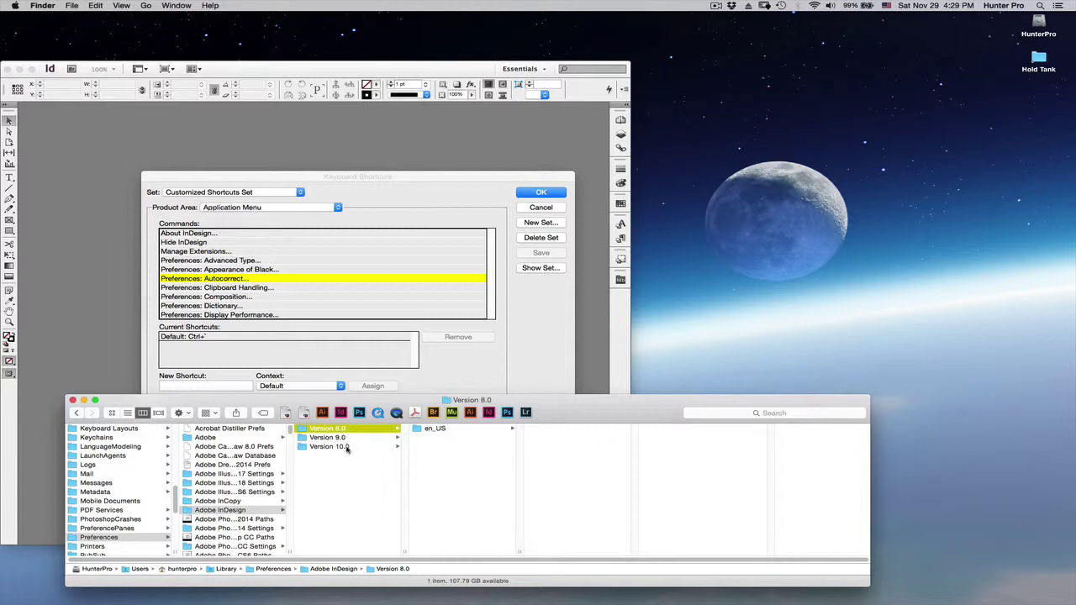
{"action": "left_click", "coordinate": [346, 448]}
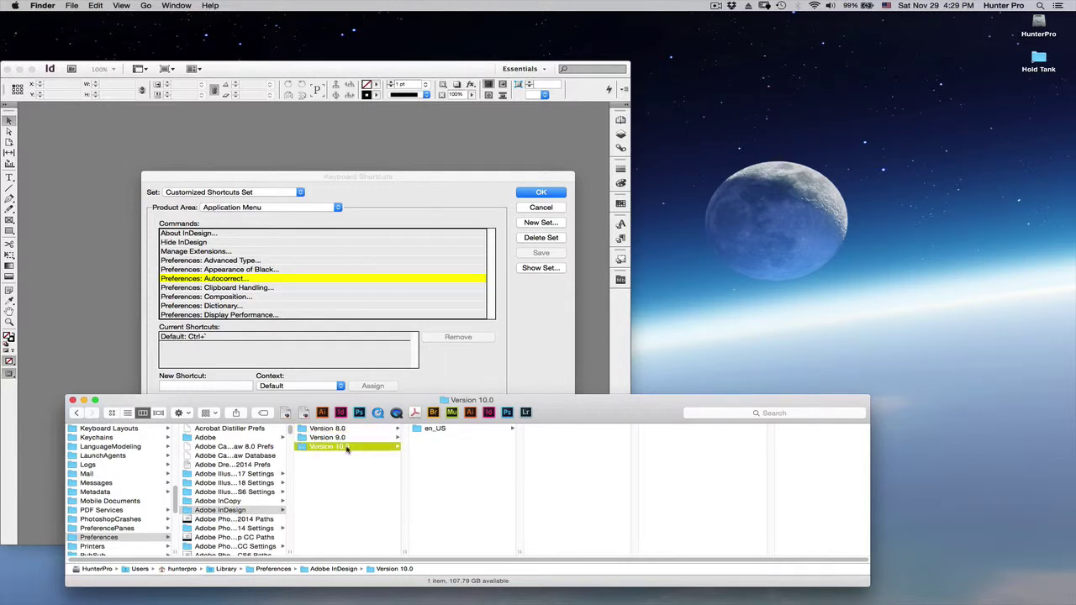
{"action": "left_click", "coordinate": [430, 430]}
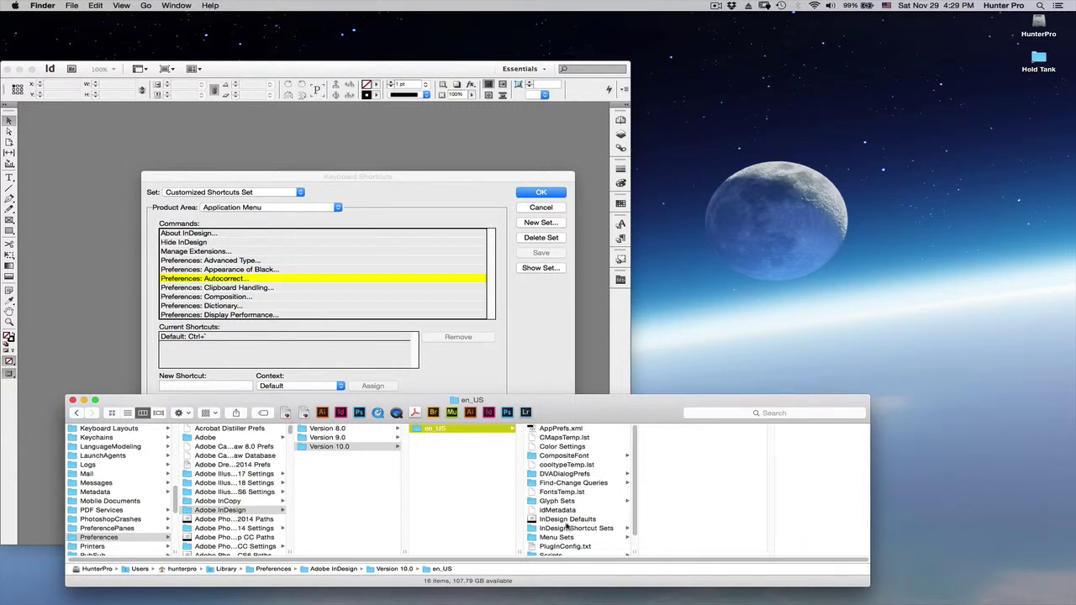
{"action": "left_click", "coordinate": [568, 528]}
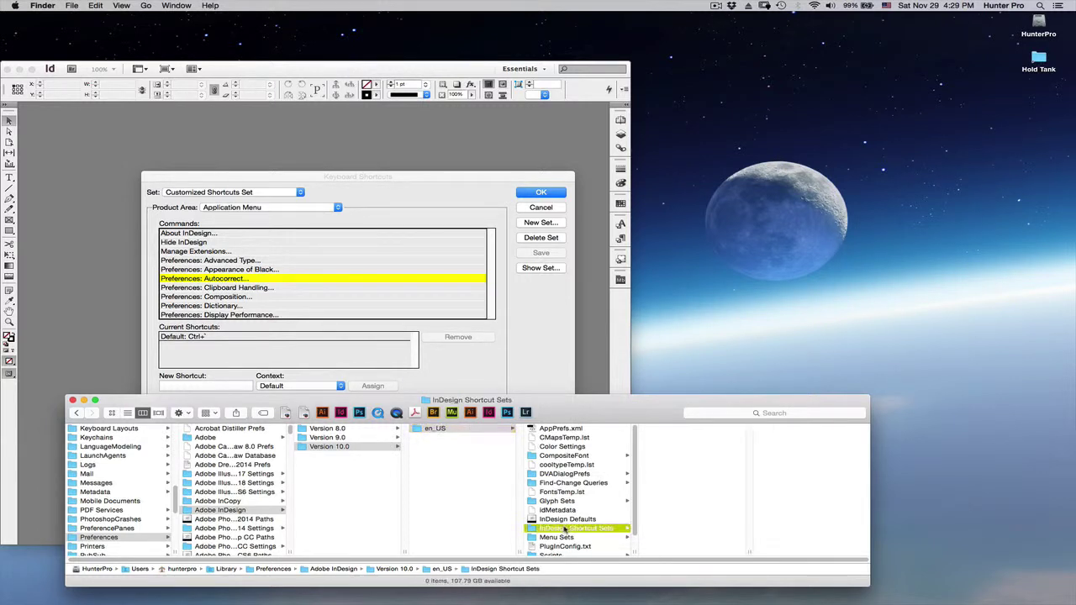
{"action": "right_click", "coordinate": [680, 455]}
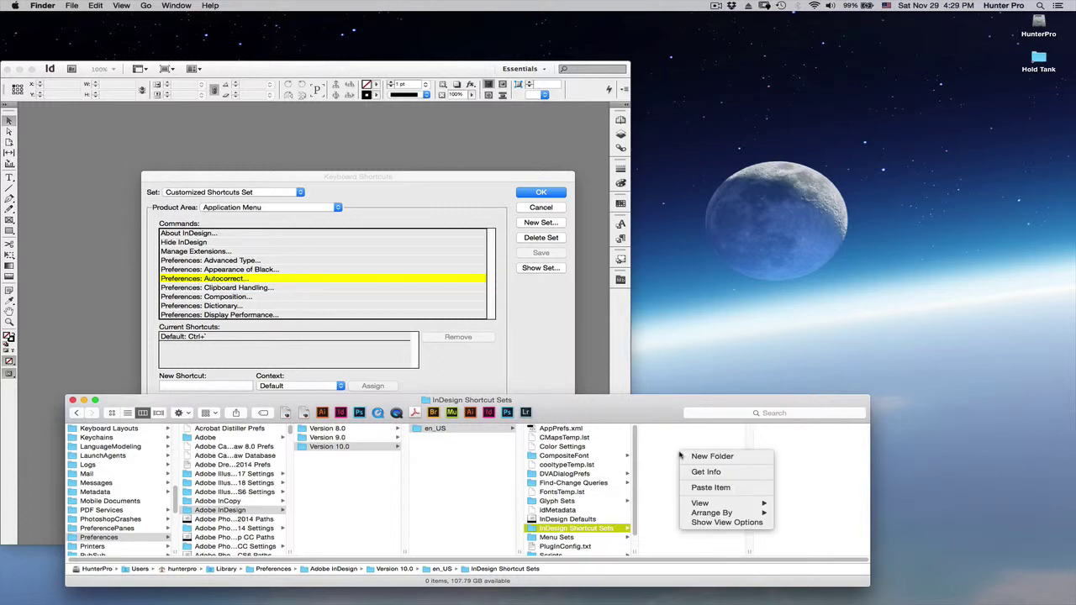
{"action": "left_click", "coordinate": [710, 488]}
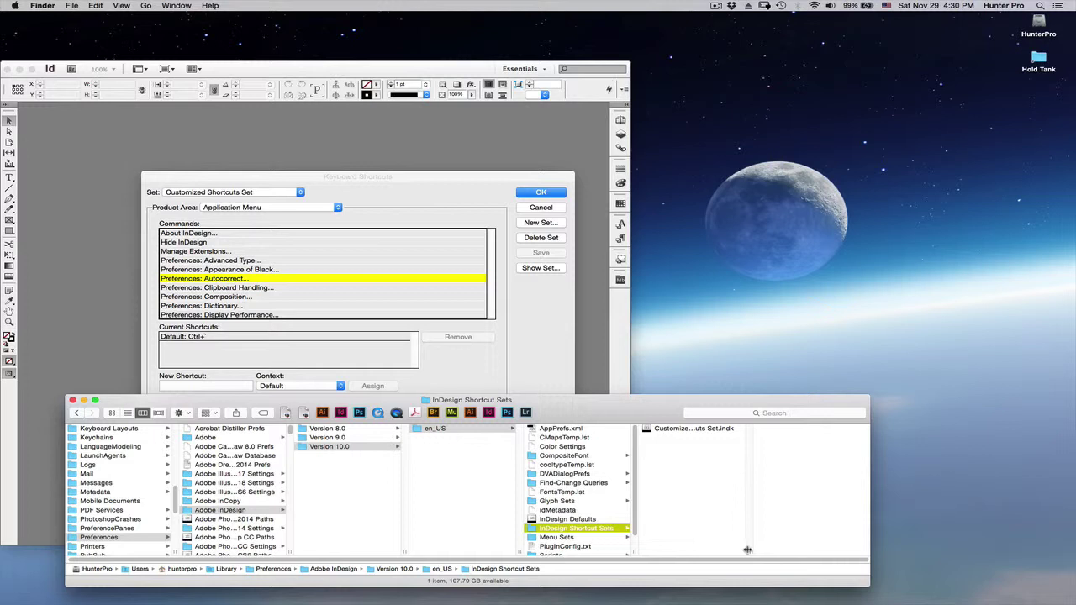
{"action": "left_click_drag", "start_coordinate": [745, 550], "coordinate": [791, 547]}
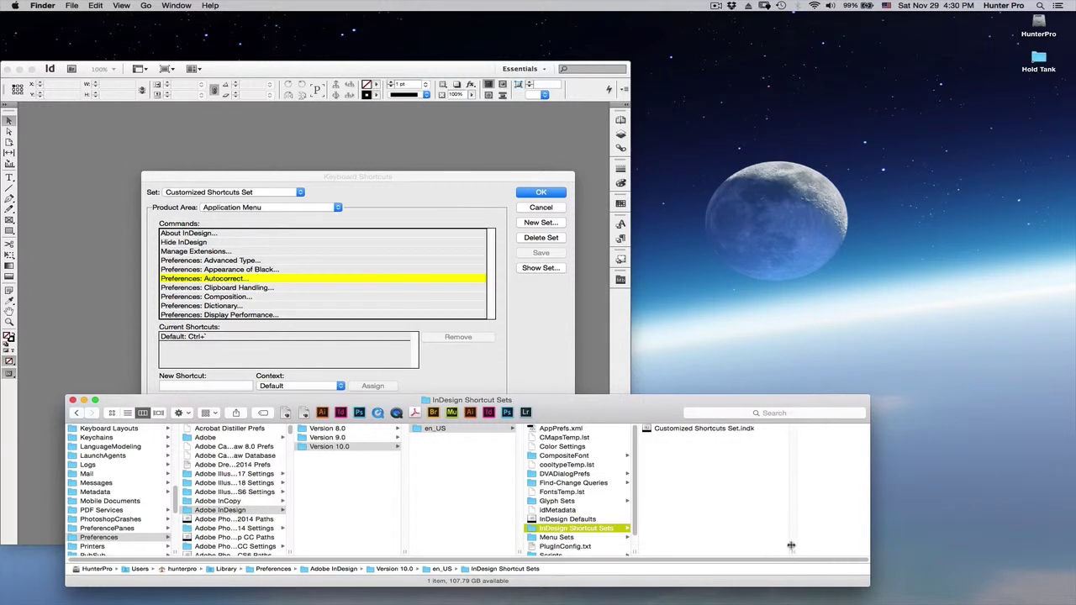
Launch InDesign CC from the Finder toolbar, dismiss What's New, and move its window up and right
{"action": "left_click", "coordinate": [489, 413]}
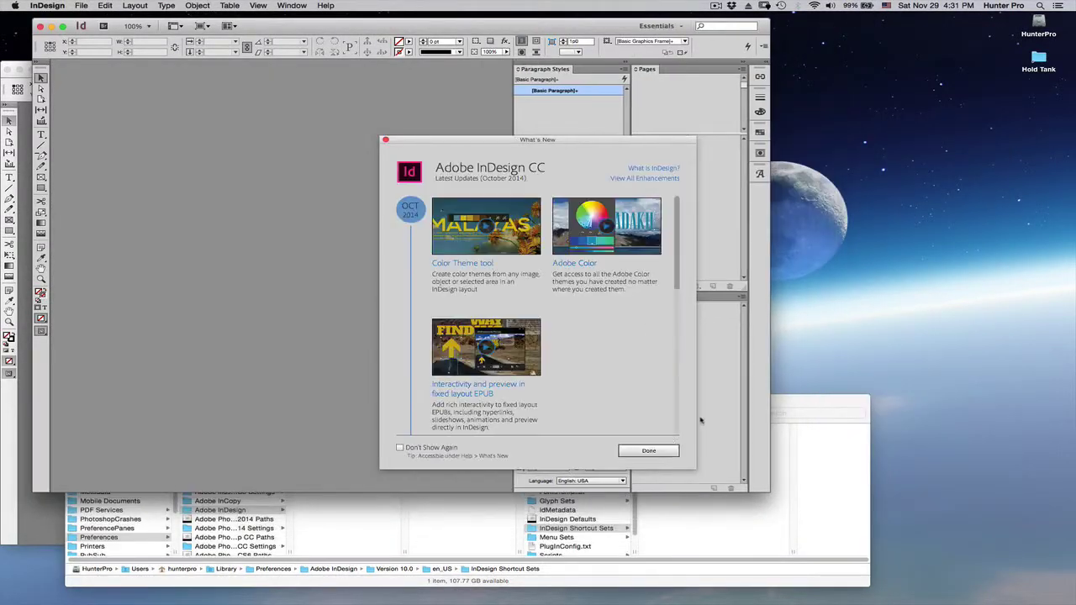
{"action": "left_click", "coordinate": [649, 451]}
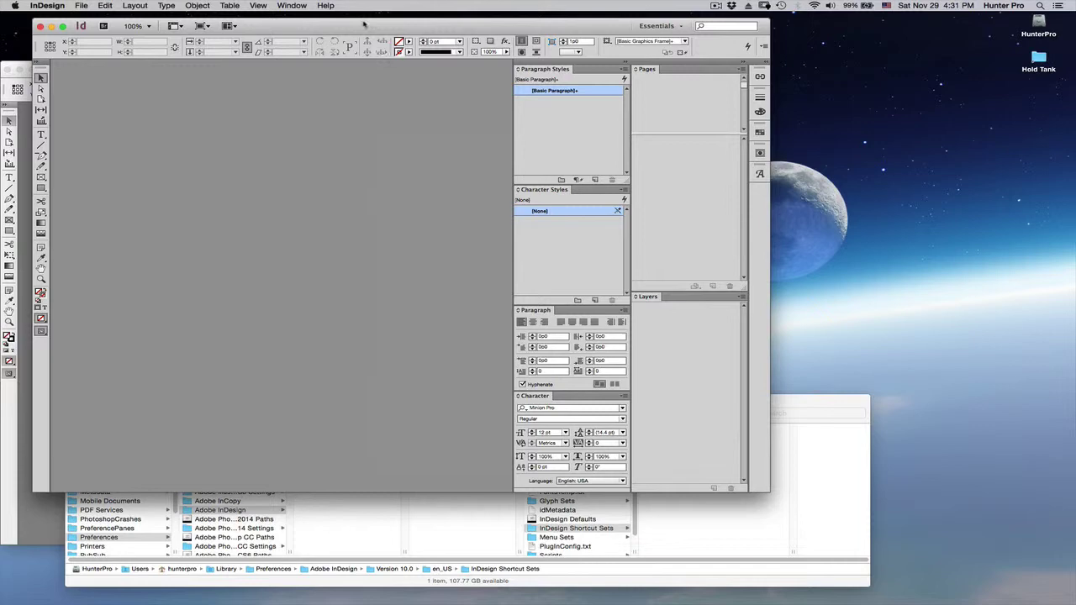
{"action": "left_click_drag", "start_coordinate": [366, 25], "coordinate": [591, 4]}
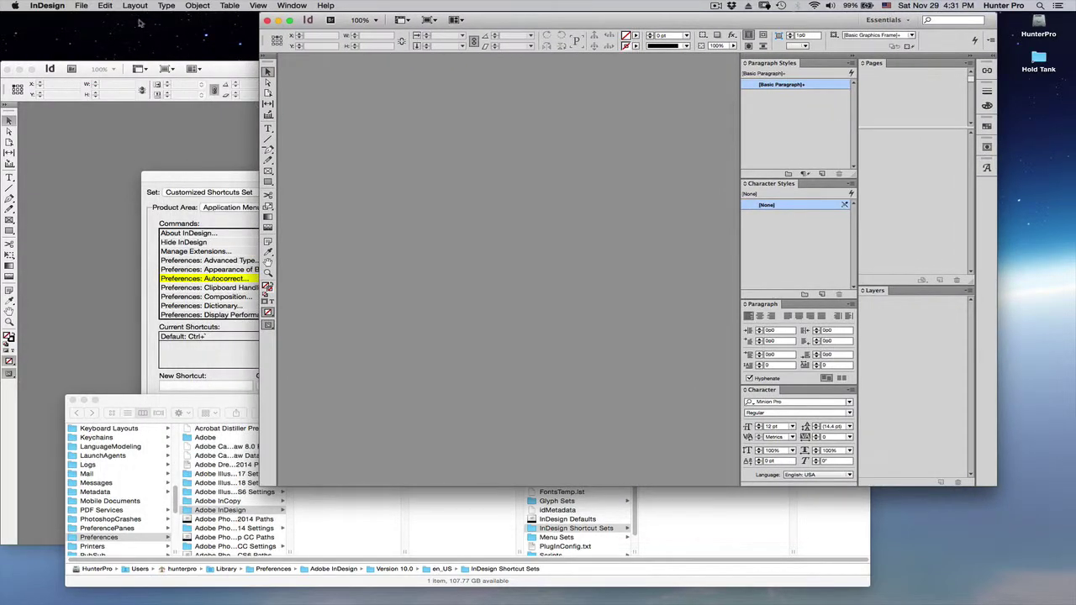
{"action": "left_click", "coordinate": [105, 6]}
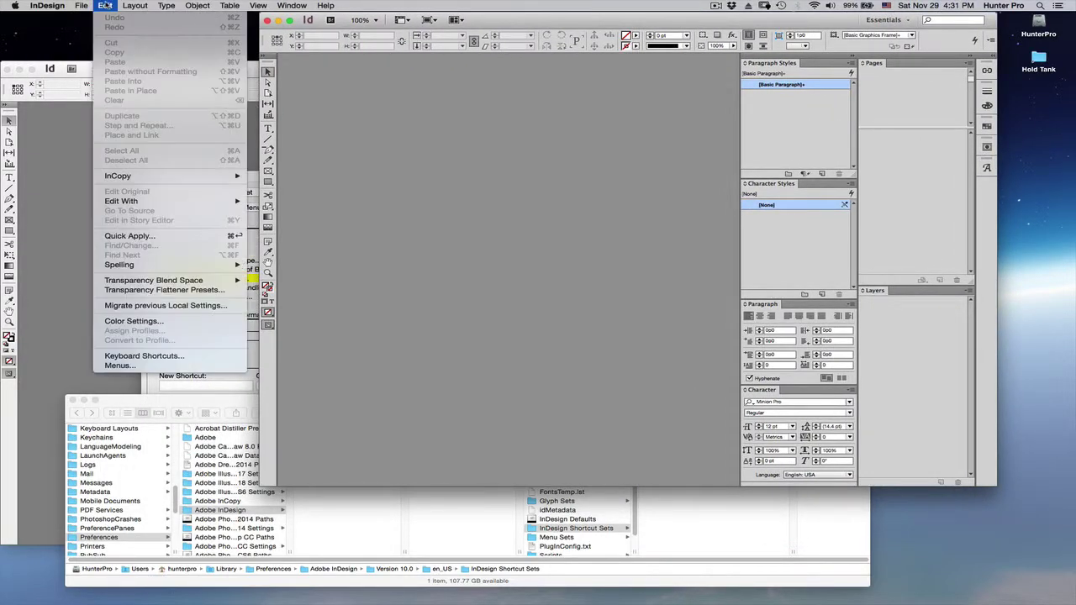
In CC's Keyboard Shortcuts, choose Customized Shortcuts Set and confirm Preferences: Autocorrect... shows Ctrl+'
{"action": "left_click", "coordinate": [210, 355]}
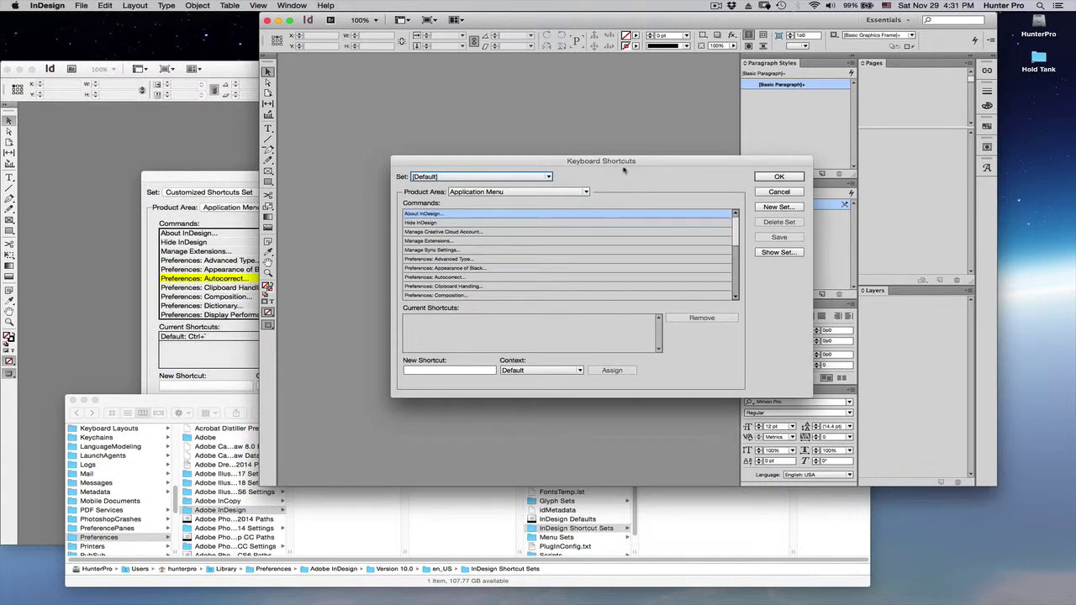
{"action": "left_click_drag", "start_coordinate": [619, 163], "coordinate": [590, 174]}
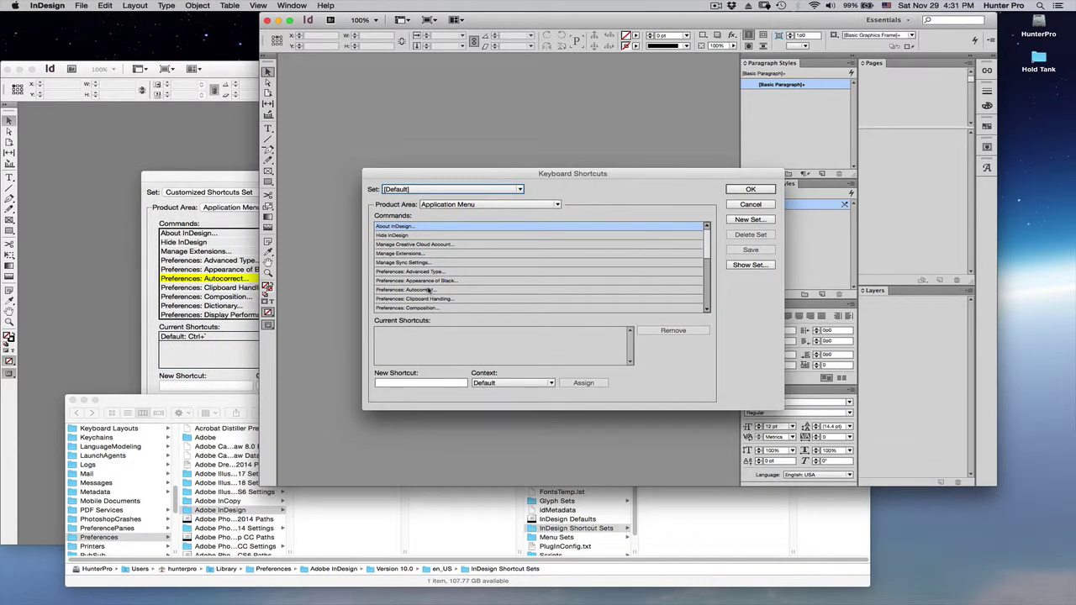
{"action": "left_click", "coordinate": [429, 289]}
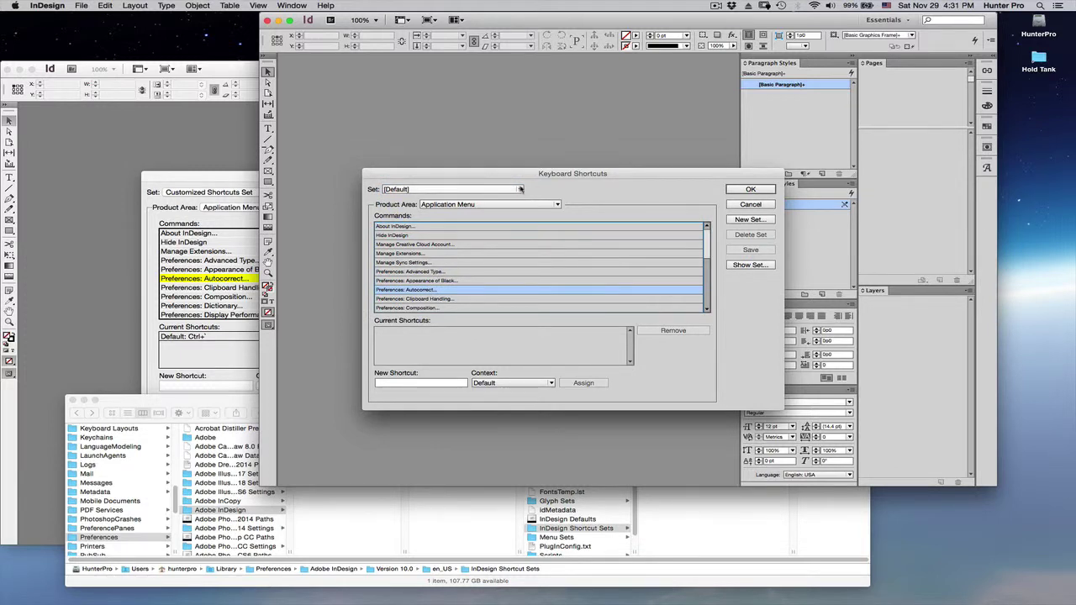
{"action": "left_click", "coordinate": [520, 189]}
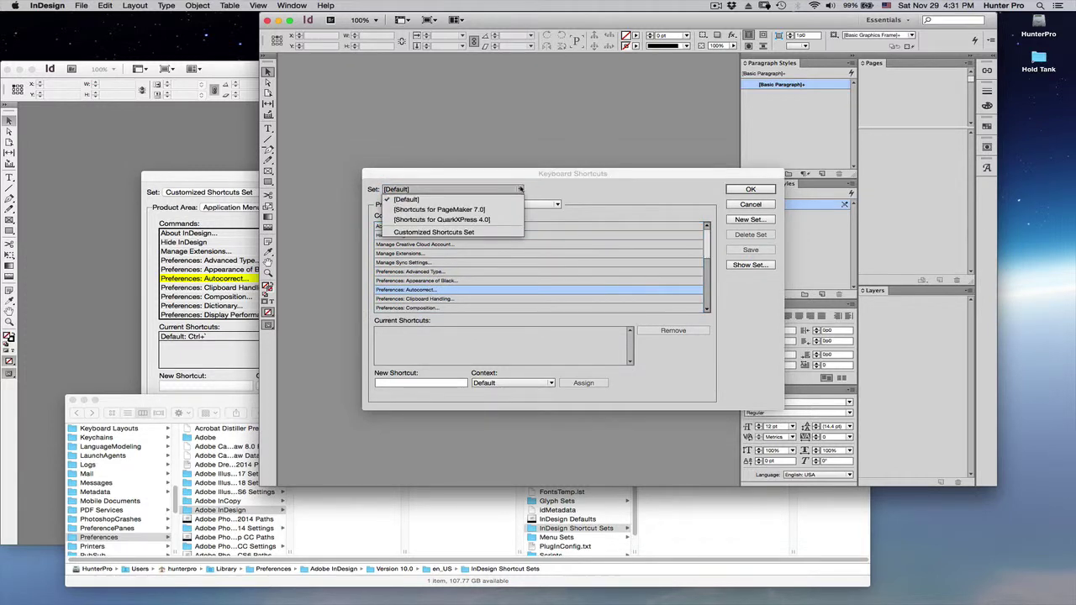
{"action": "left_click", "coordinate": [499, 232]}
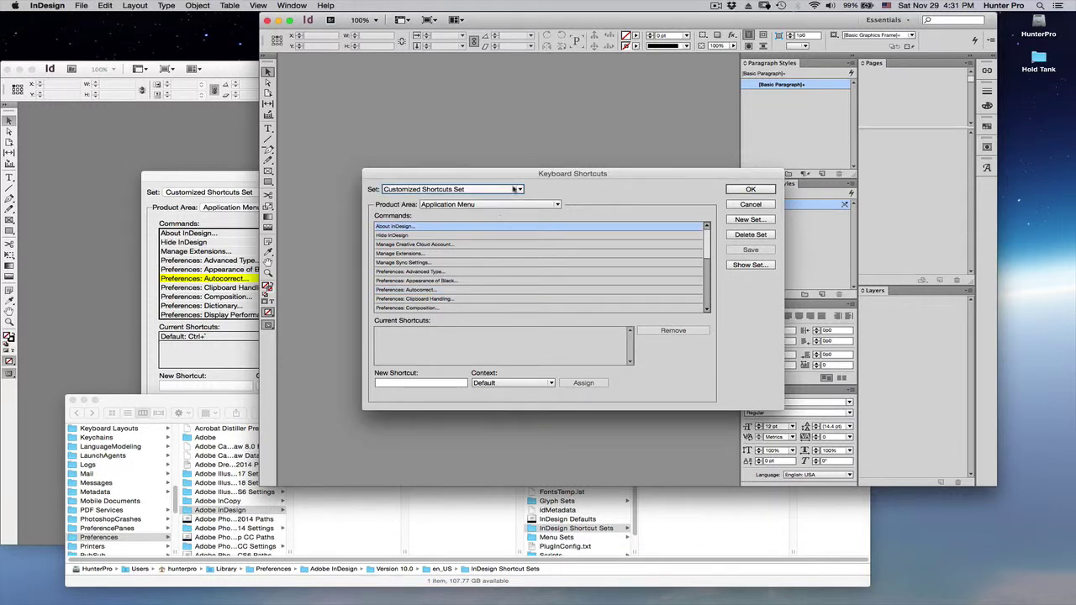
{"action": "left_click", "coordinate": [443, 290]}
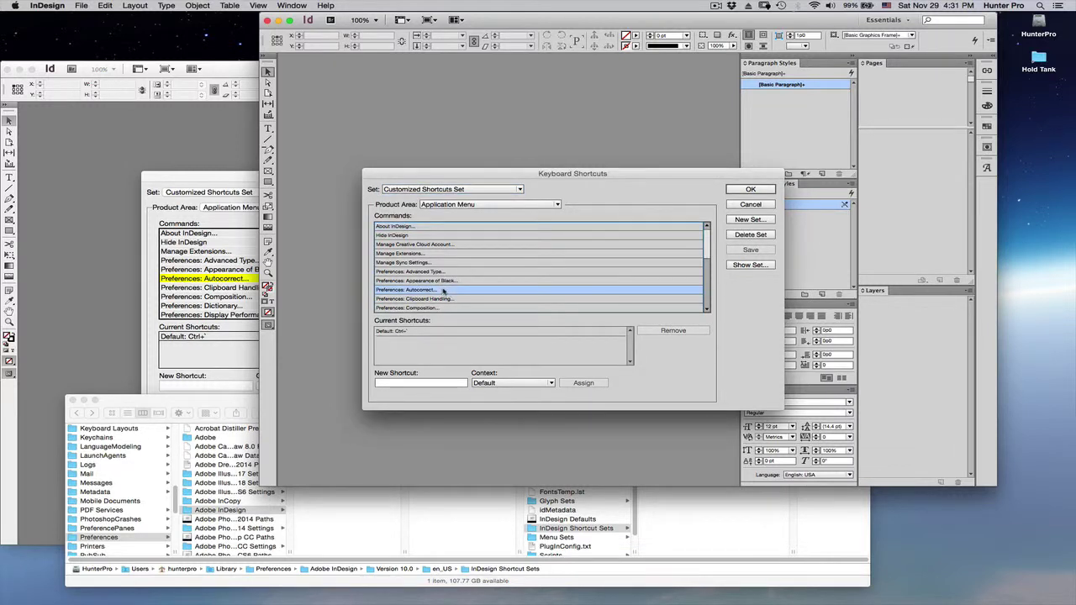
{"action": "left_click", "coordinate": [423, 333]}
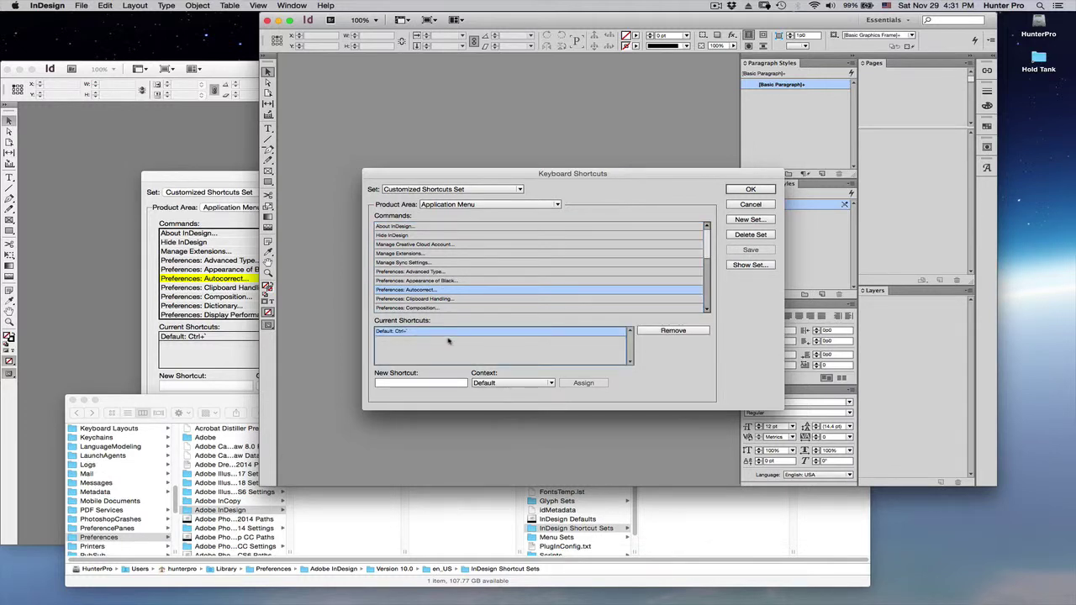